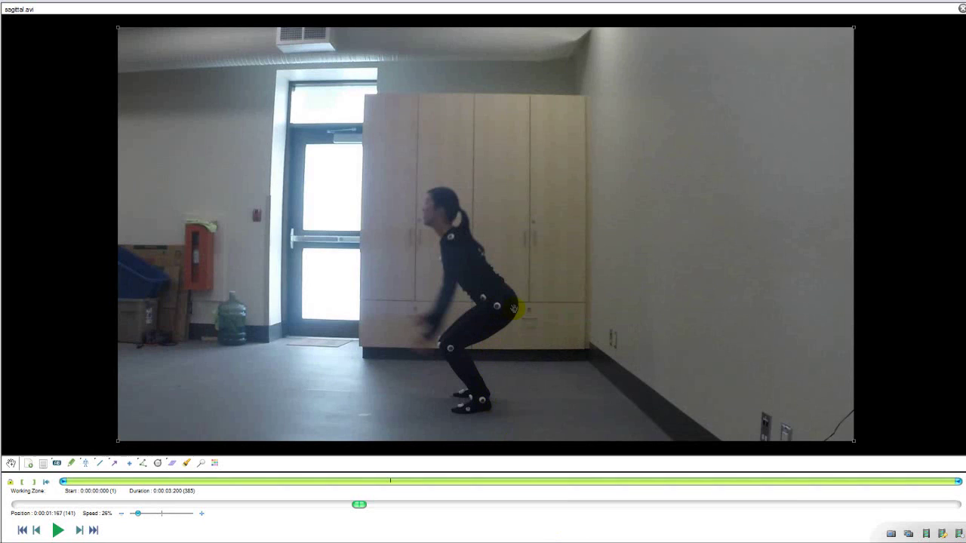
# Step: Start tracking the hip marker and colour its trajectory yellow
pyautogui.rightClick(496, 307)
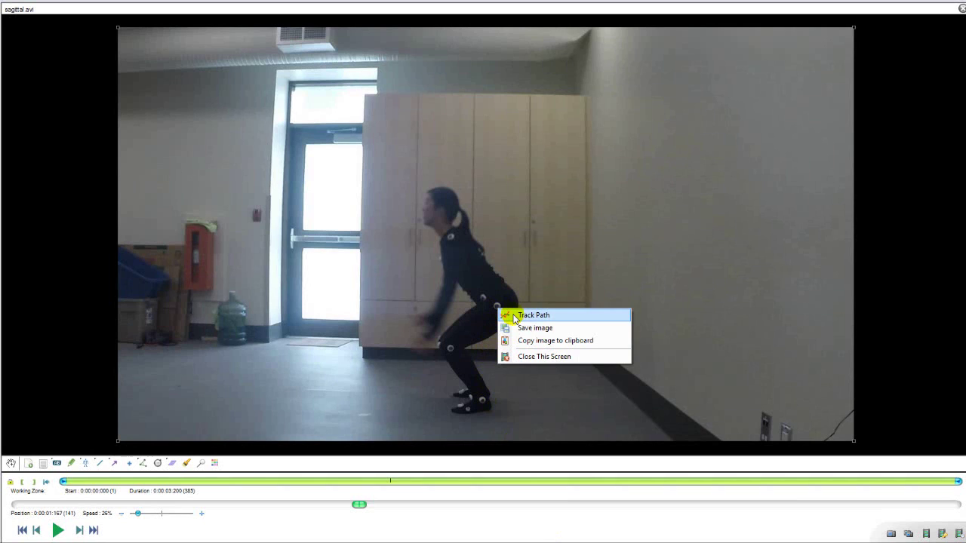
pyautogui.click(533, 316)
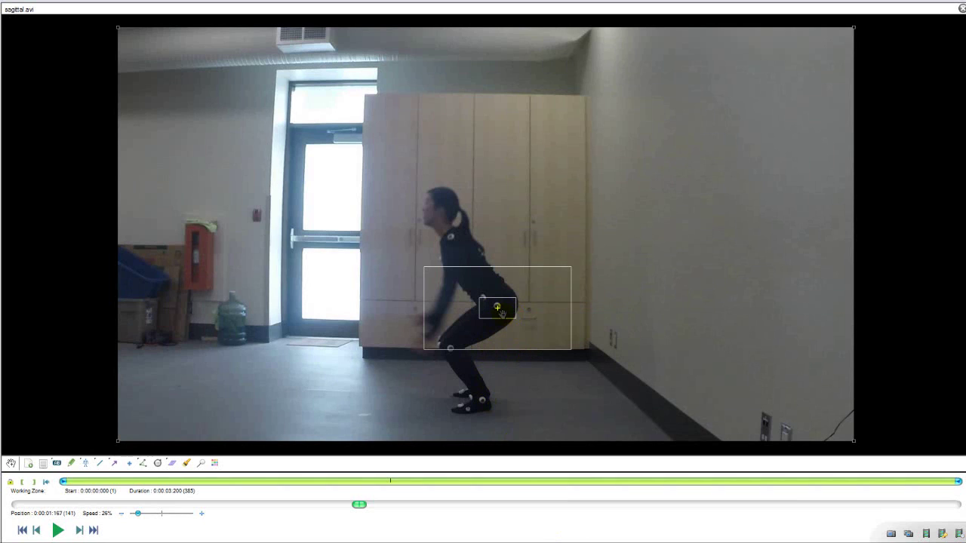
pyautogui.rightClick(501, 314)
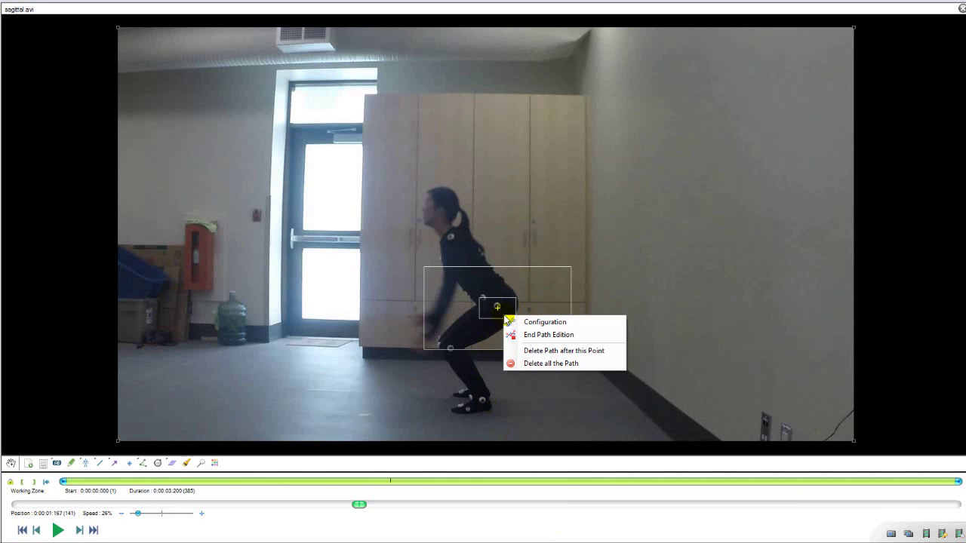
pyautogui.click(534, 324)
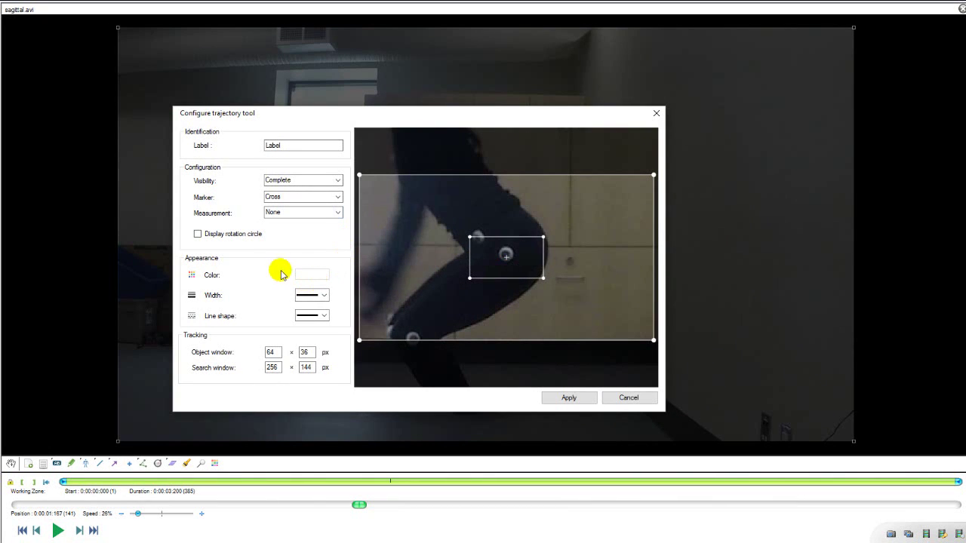
pyautogui.click(314, 276)
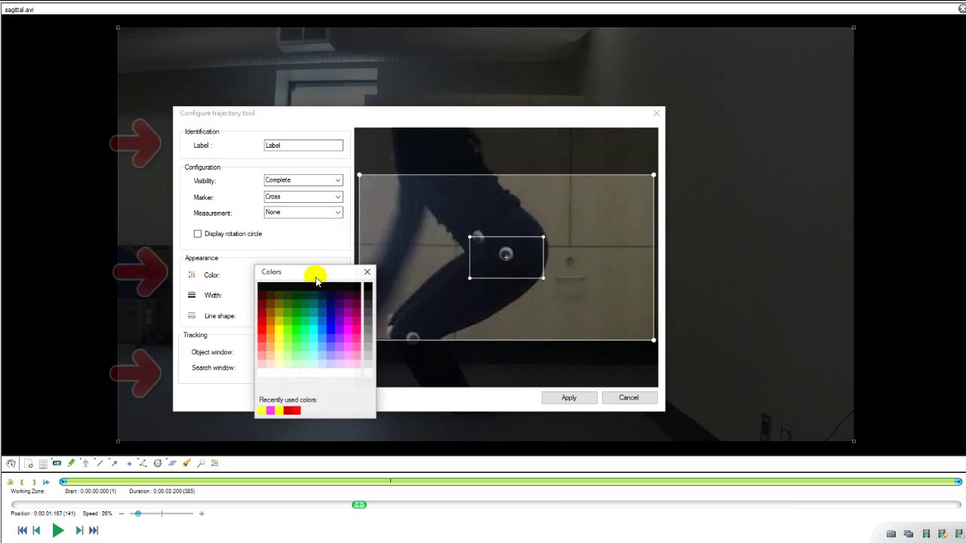
pyautogui.click(279, 411)
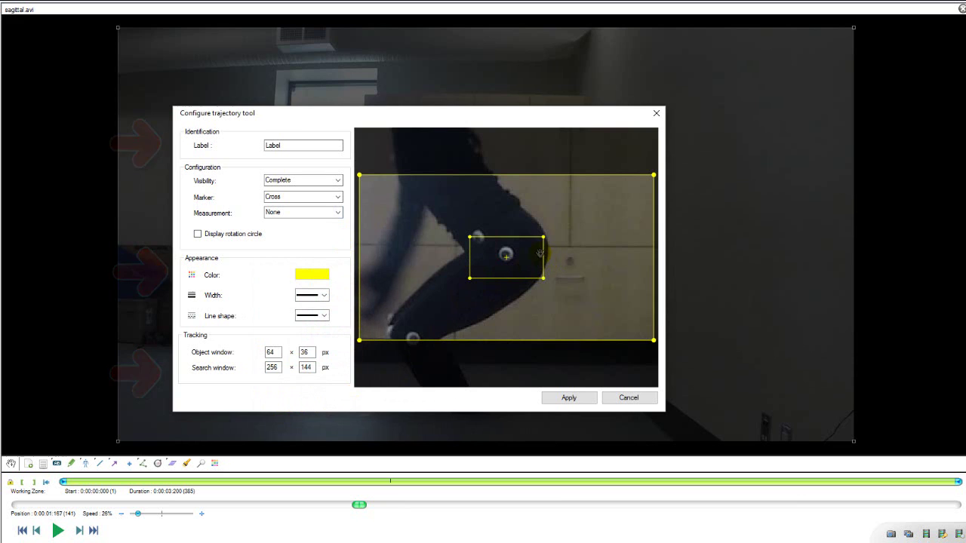
# Step: Tighten the hip tracking windows to a 26×22 object and 36×35 search area, then apply
pyautogui.moveTo(541, 246); pyautogui.dragTo(533, 246)
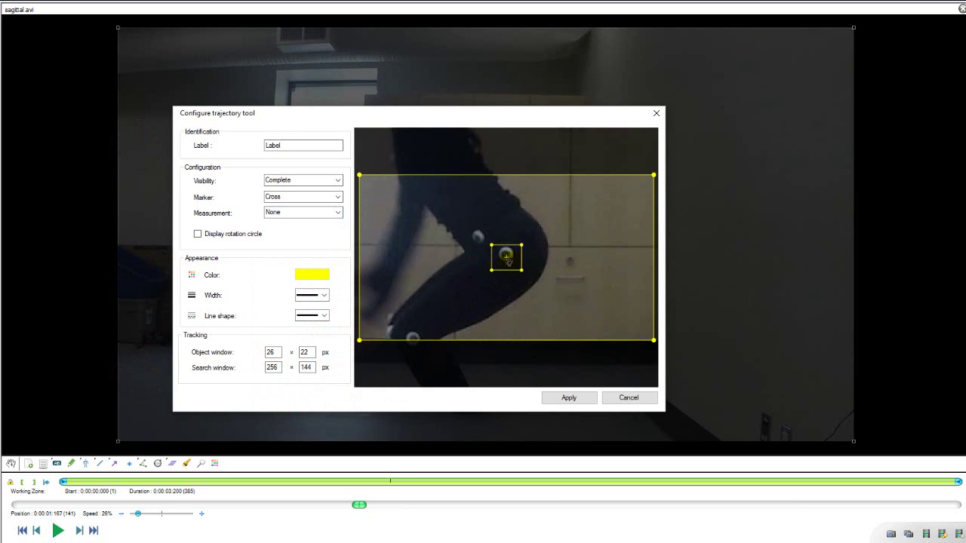
pyautogui.moveTo(504, 259); pyautogui.dragTo(505, 257)
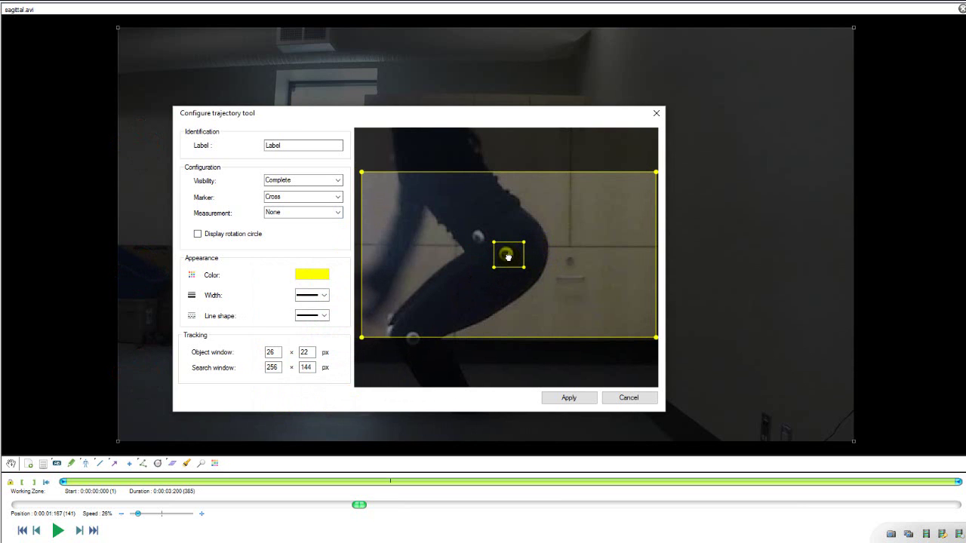
pyautogui.moveTo(654, 172)
pyautogui.mouseDown()
pyautogui.moveTo(530, 242)
pyautogui.moveTo(521, 228)
pyautogui.moveTo(528, 235)
pyautogui.mouseUp()
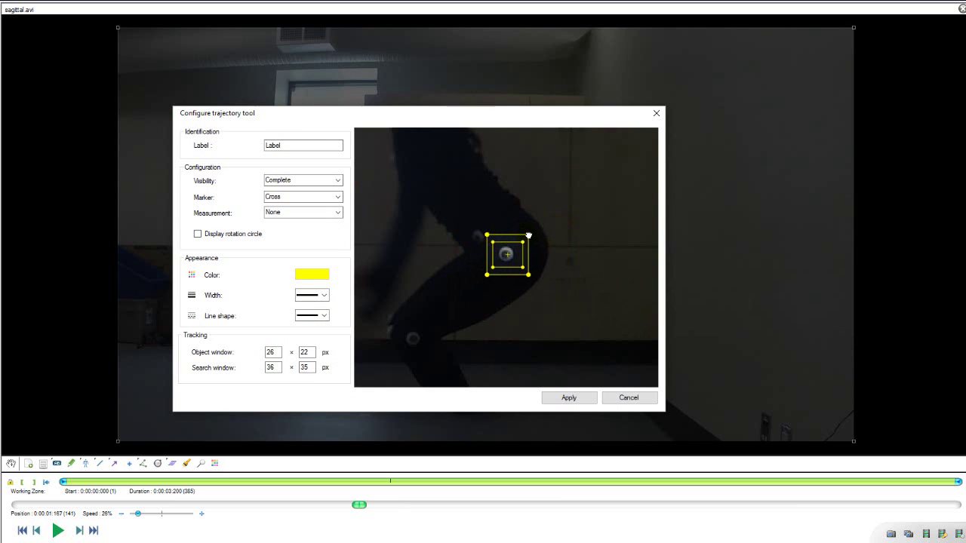
pyautogui.doubleClick(310, 142)
pyautogui.click(569, 397)
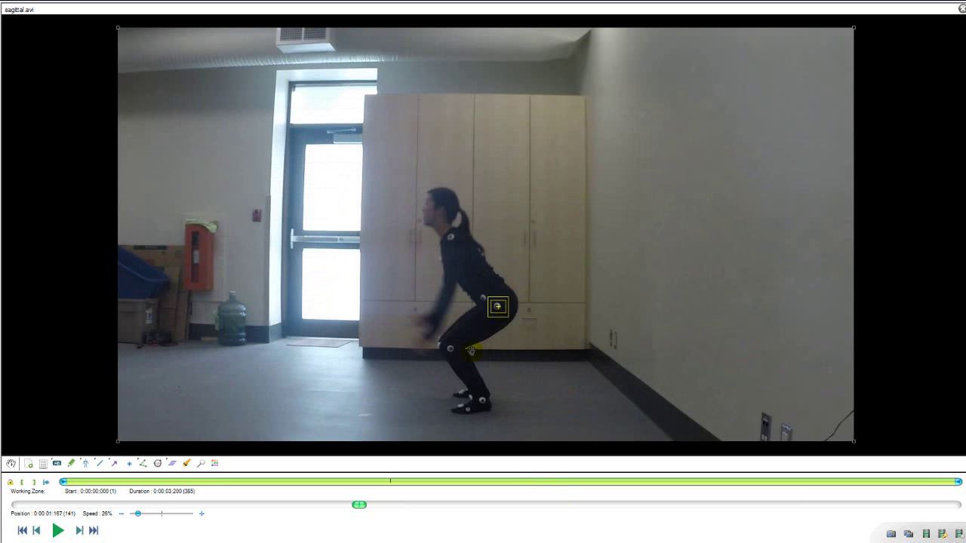
# Step: Track the knee marker with a magenta 'knee' trajectory and small object and search windows
pyautogui.rightClick(446, 351)
pyautogui.click(461, 357)
pyautogui.rightClick(455, 352)
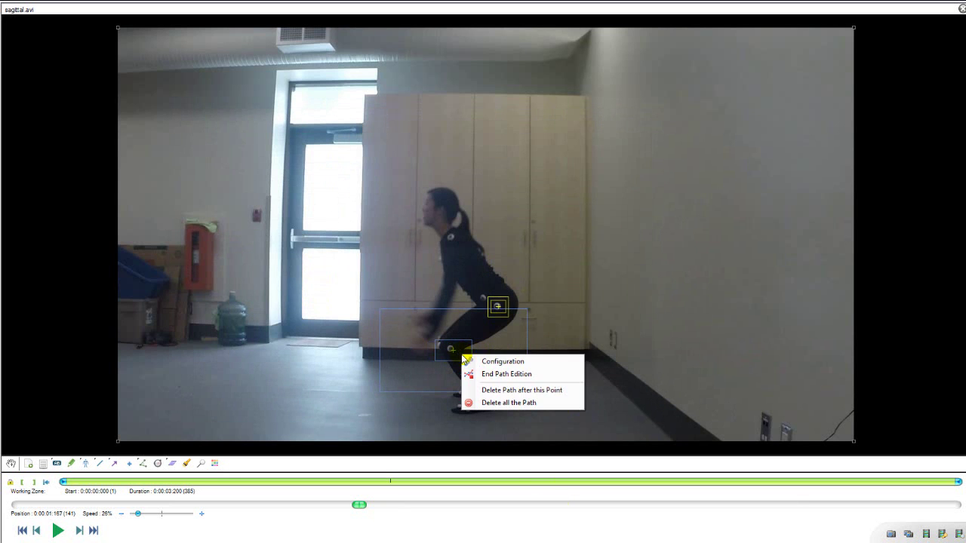
pyautogui.click(483, 361)
pyautogui.click(317, 275)
pyautogui.click(270, 409)
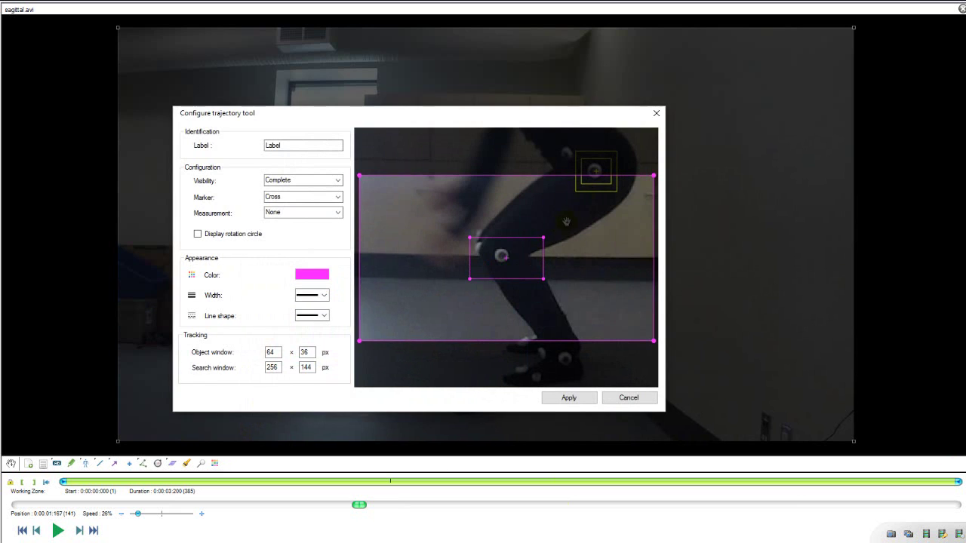
pyautogui.moveTo(543, 238); pyautogui.dragTo(501, 260)
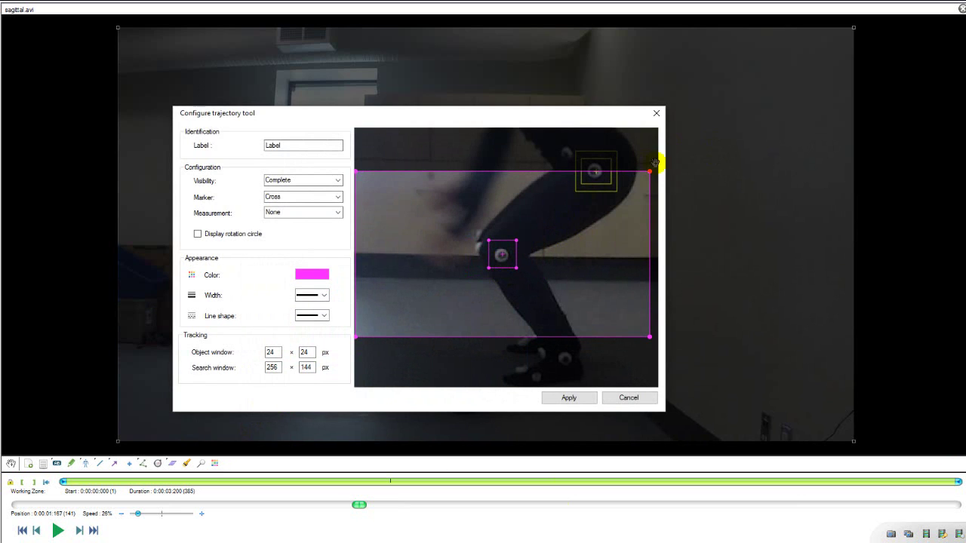
pyautogui.moveTo(647, 172)
pyautogui.mouseDown()
pyautogui.moveTo(525, 219)
pyautogui.moveTo(530, 237)
pyautogui.moveTo(521, 235)
pyautogui.mouseUp()
pyautogui.moveTo(291, 147); pyautogui.dragTo(249, 143)
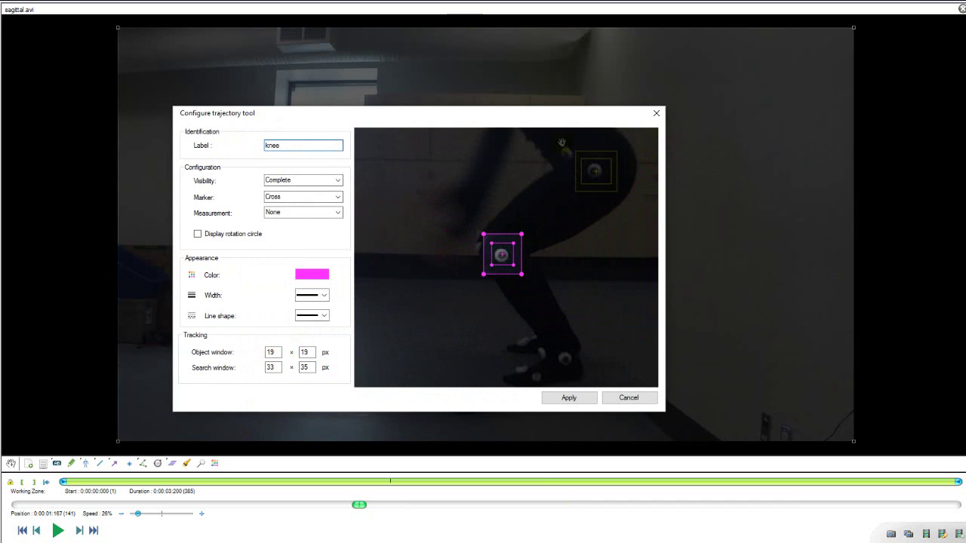
pyautogui.click(590, 398)
# Step: Track the ankle marker in light purple, labelled 'Ankle', with 22×22 object and 35×34 search windows
pyautogui.click(482, 399)
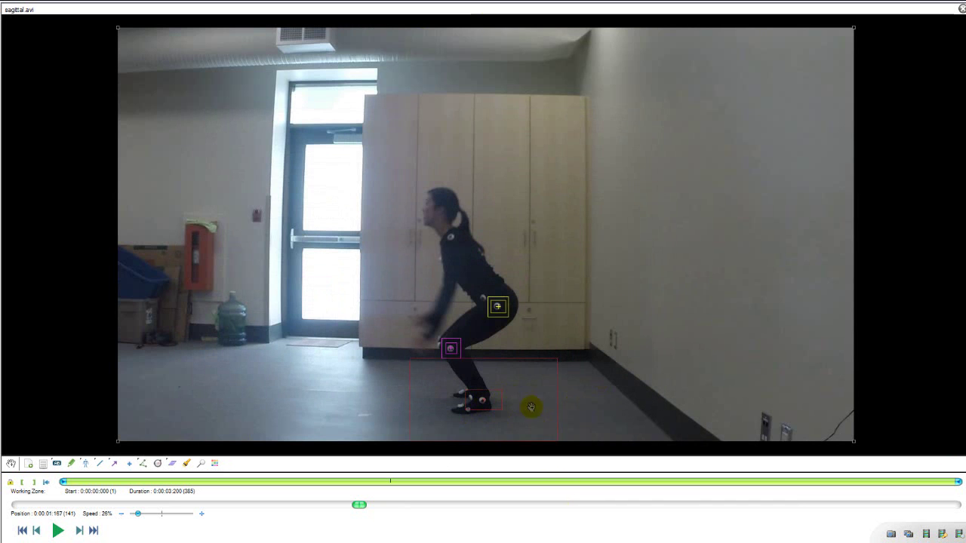
pyautogui.rightClick(523, 364)
pyautogui.click(550, 370)
pyautogui.click(310, 274)
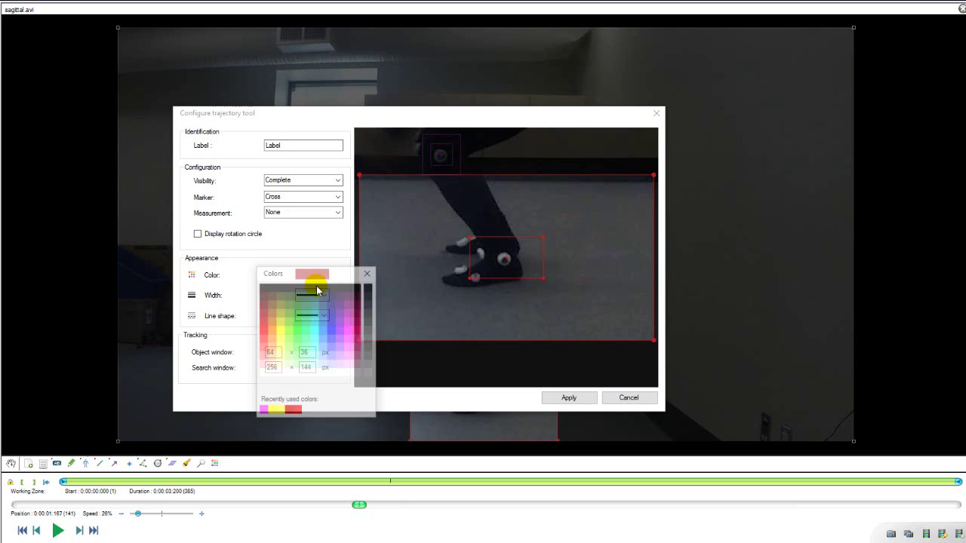
pyautogui.click(322, 304)
pyautogui.click(312, 274)
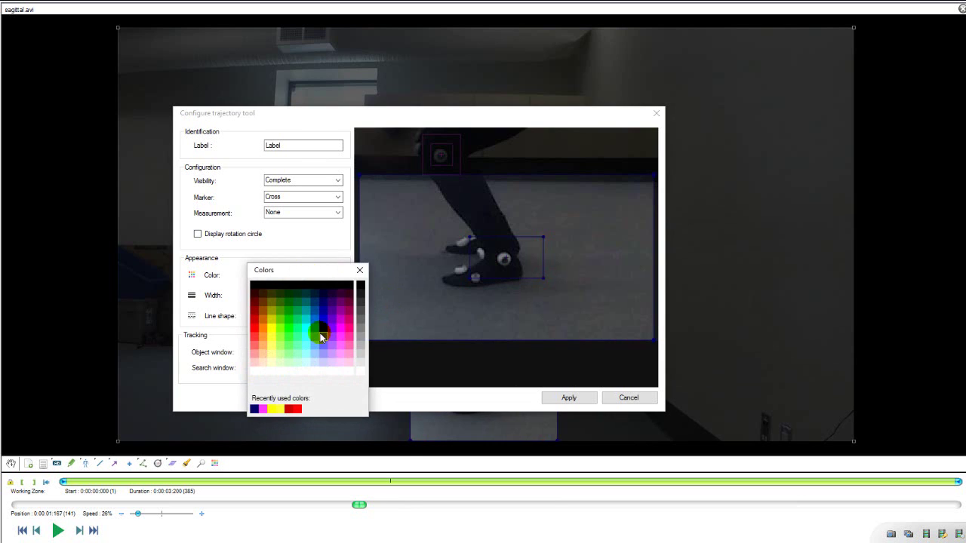
pyautogui.click(339, 335)
pyautogui.moveTo(506, 259); pyautogui.dragTo(503, 259)
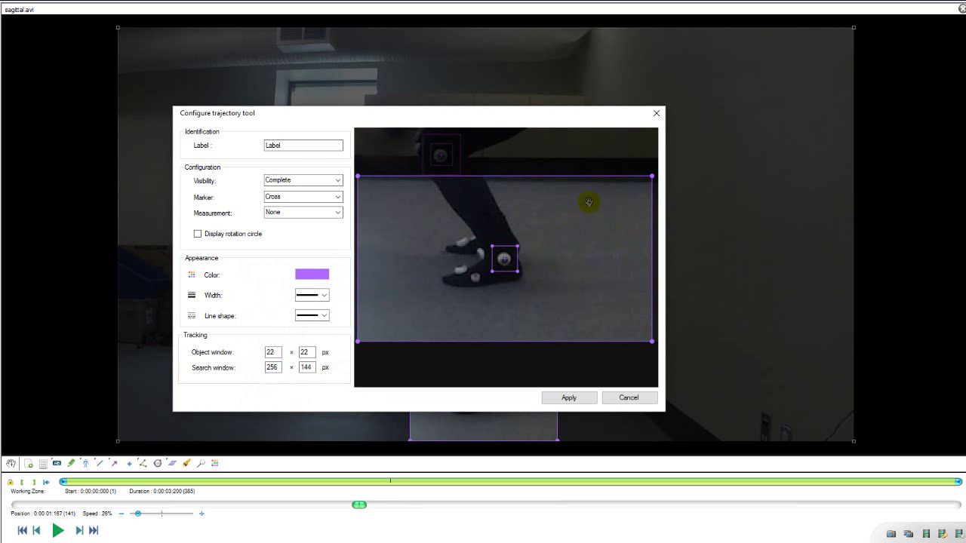
pyautogui.moveTo(653, 175); pyautogui.dragTo(525, 240)
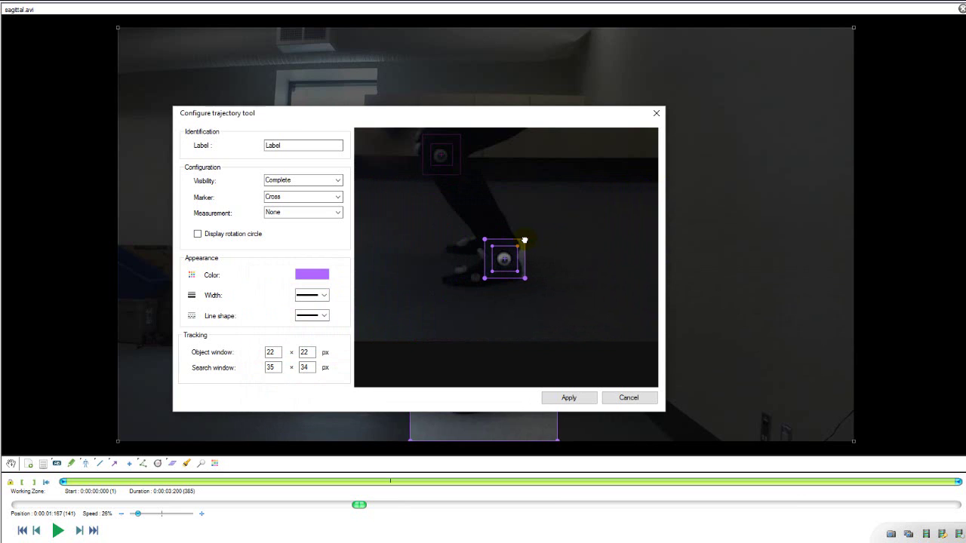
pyautogui.doubleClick(288, 146)
pyautogui.write('Ankle')
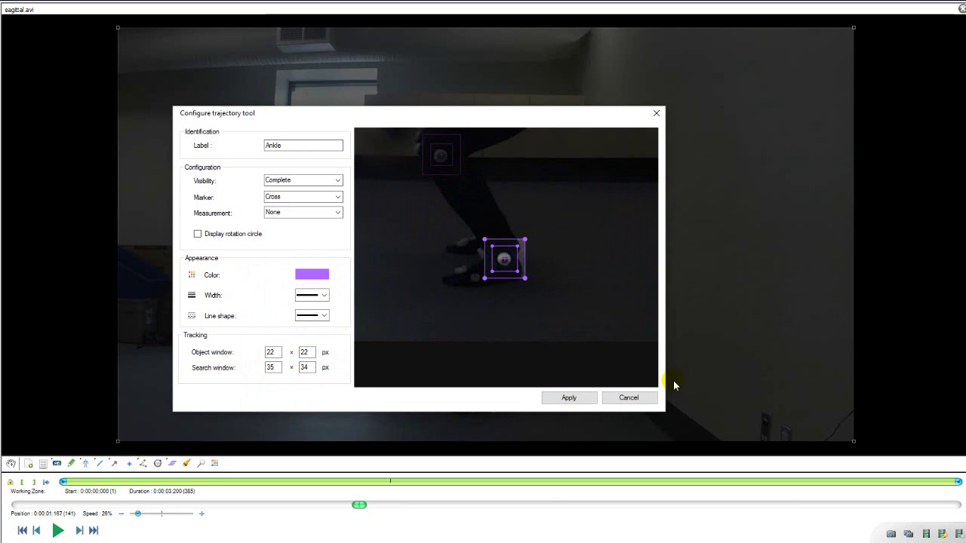
pyautogui.click(571, 400)
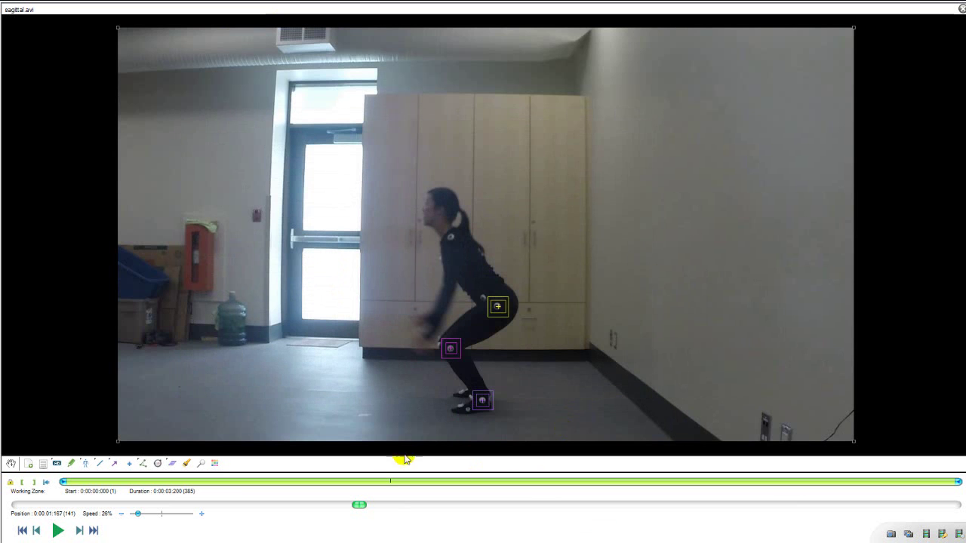
# Step: Play the squat through frame 299 to track all markers, then end path editing on each track
pyautogui.click(57, 532)
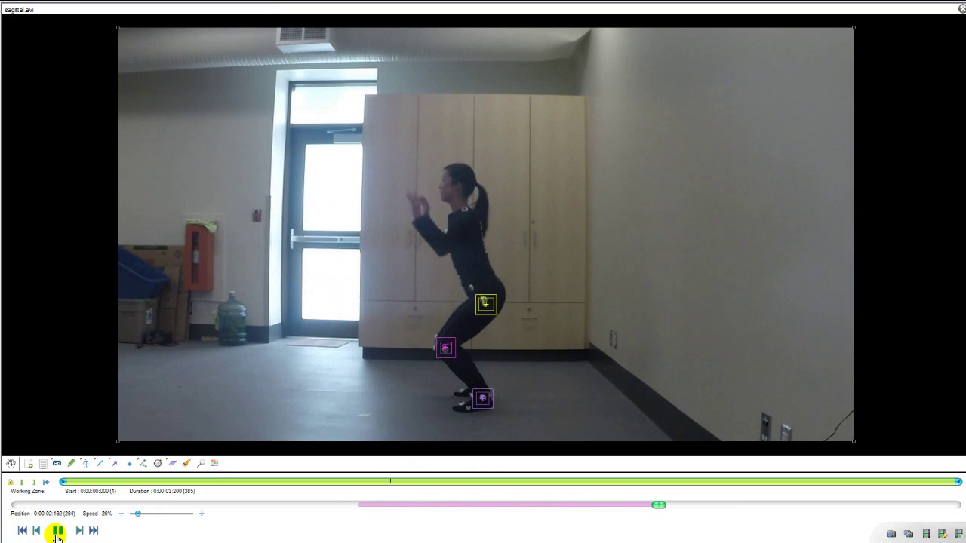
pyautogui.click(57, 532)
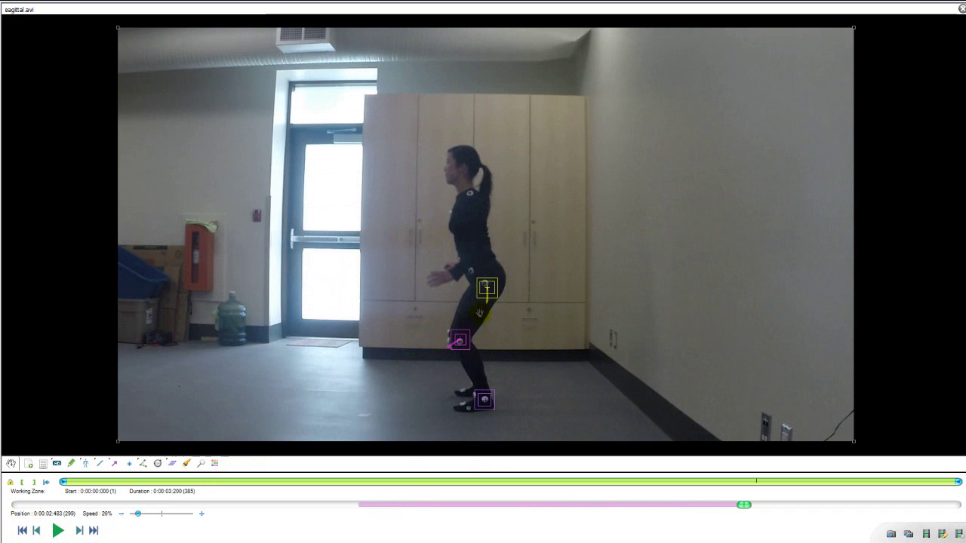
pyautogui.rightClick(489, 289)
pyautogui.click(499, 315)
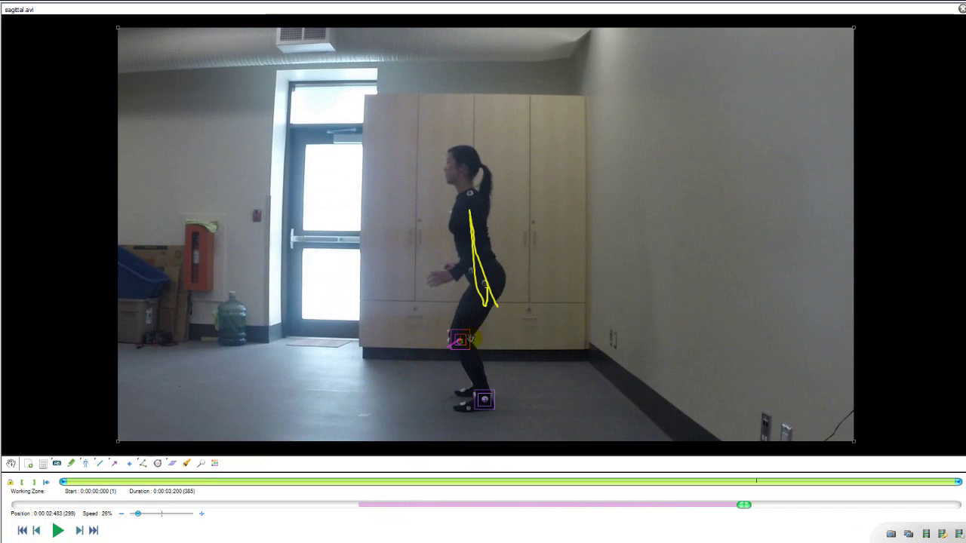
pyautogui.rightClick(460, 342)
pyautogui.click(478, 361)
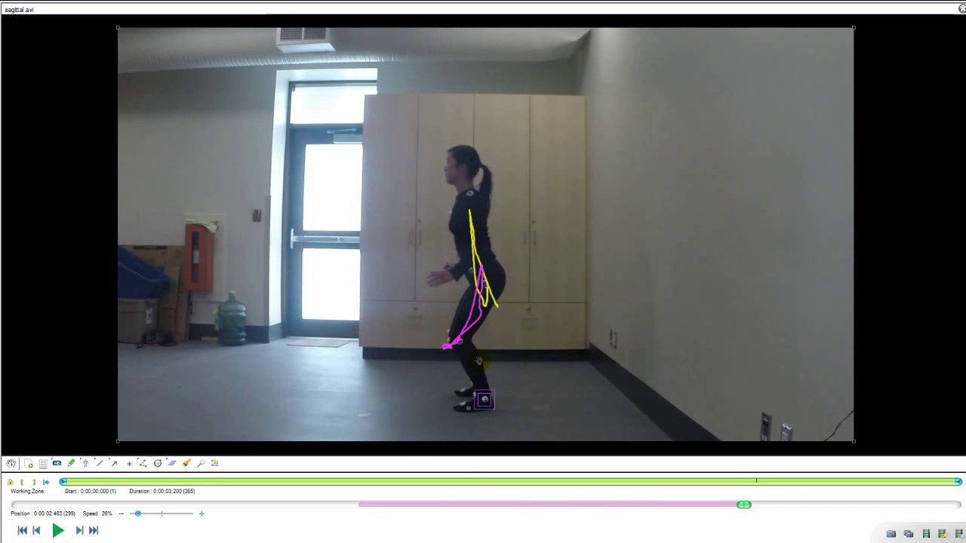
pyautogui.rightClick(484, 401)
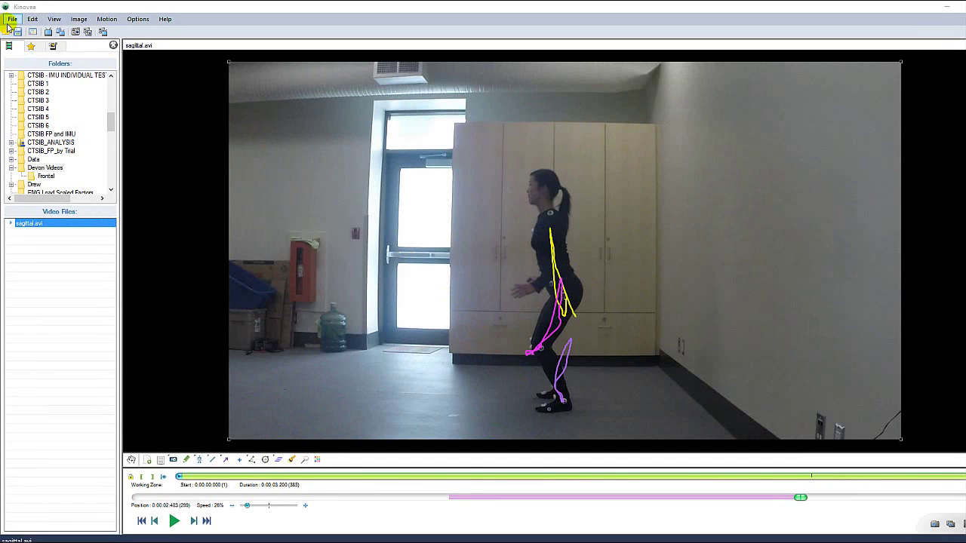
# Step: Export the tracking data to an Excel XML file named 'Tracking Joints'
pyautogui.click(10, 20)
pyautogui.moveTo(90, 91)
pyautogui.click(134, 93)
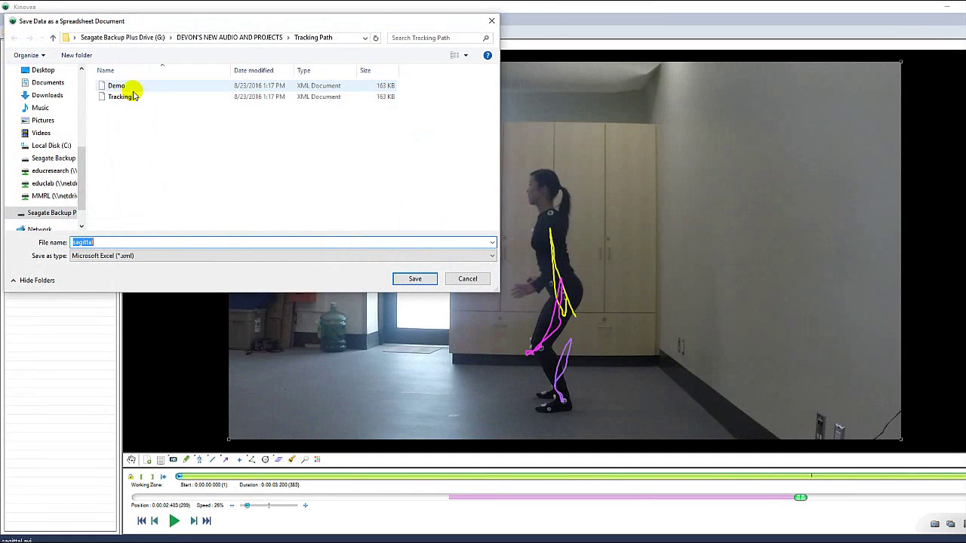
pyautogui.write('Tra')
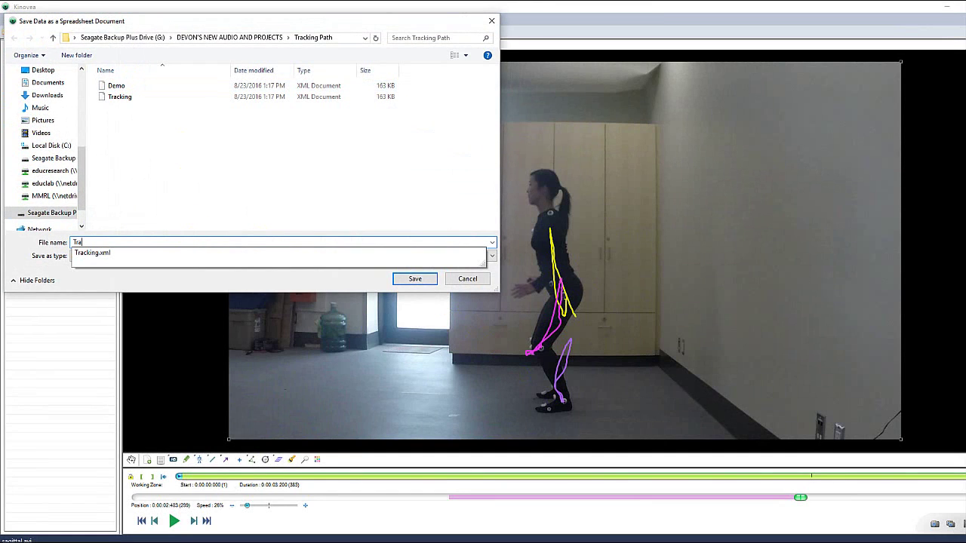
pyautogui.write('cking Joints')
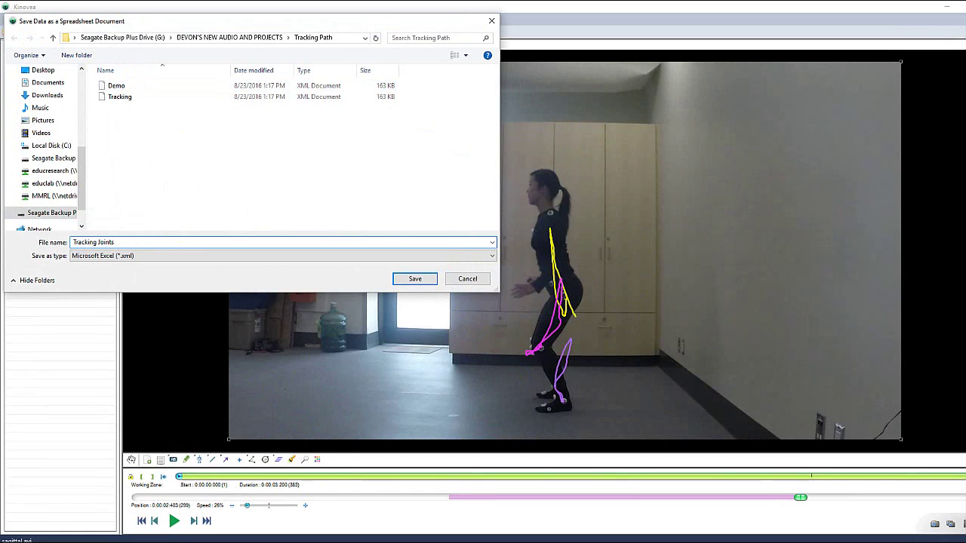
pyautogui.click(414, 278)
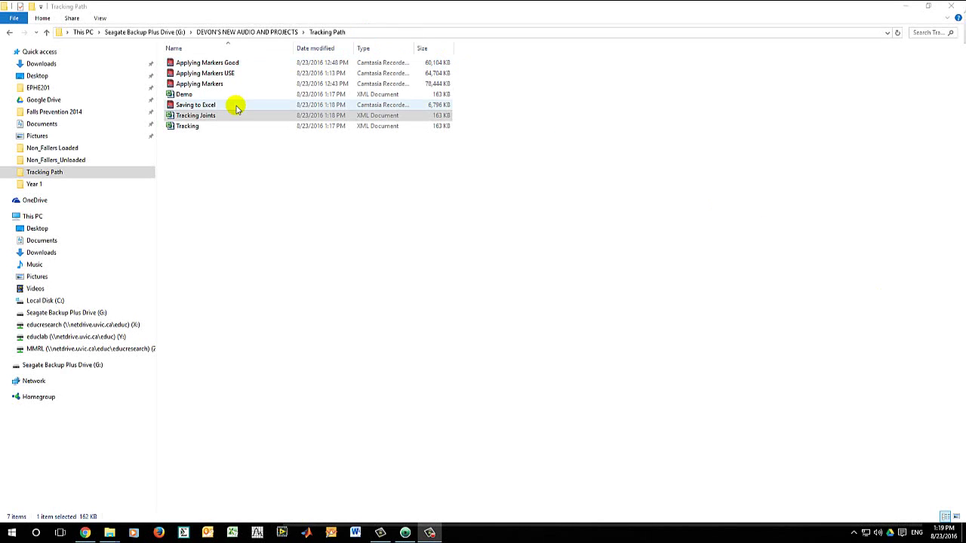
# Step: Open the Tracking Joints XML export in Excel
pyautogui.click(199, 116)
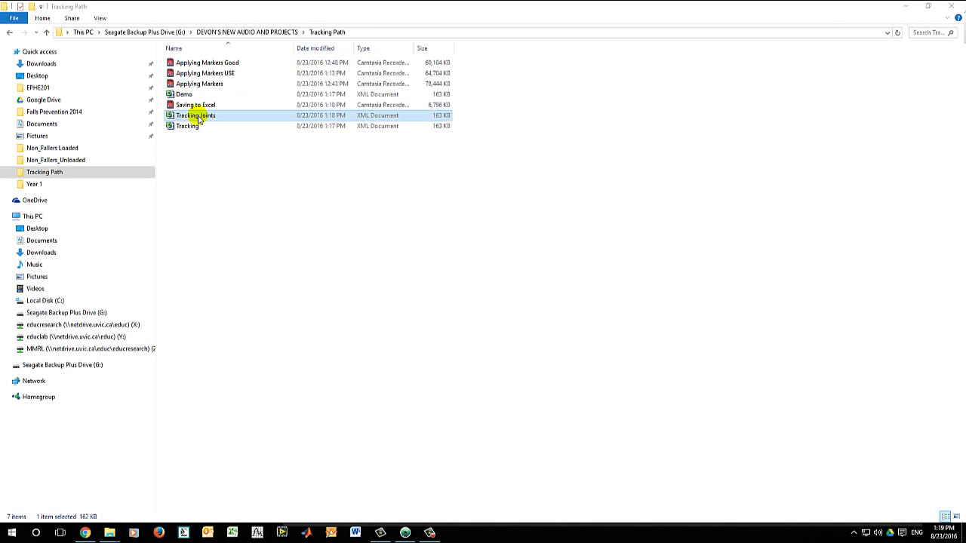
pyautogui.doubleClick(388, 116)
pyautogui.doubleClick(324, 7)
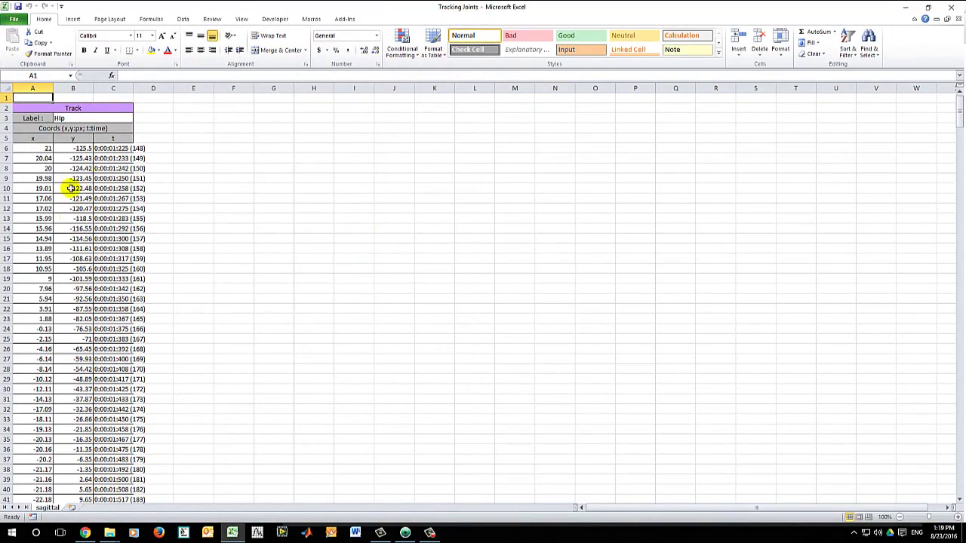
# Step: Scroll down to the knee track and select cells A166 through C328
pyautogui.scroll(-4, 100, 155)
pyautogui.scroll(-20, 100, 155)
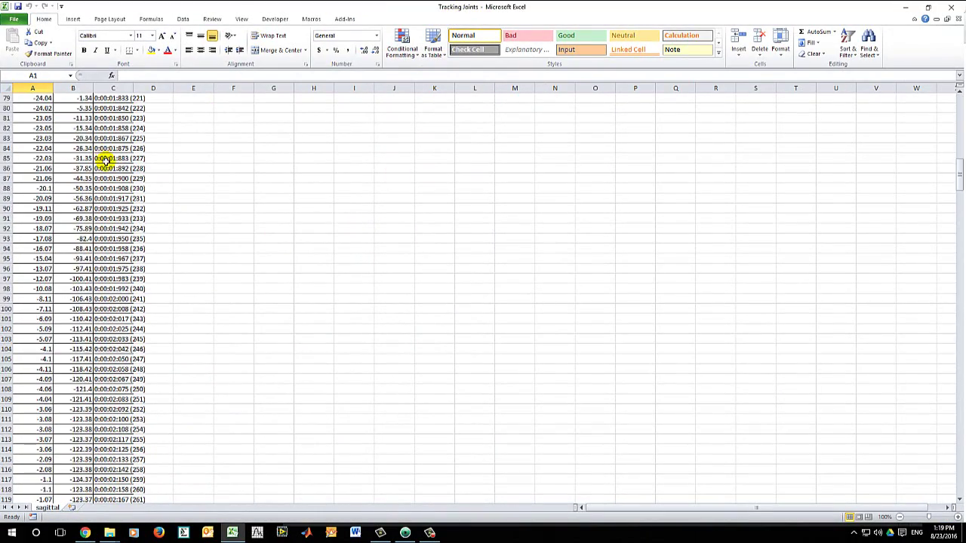
pyautogui.moveTo(958, 184); pyautogui.dragTo(961, 221)
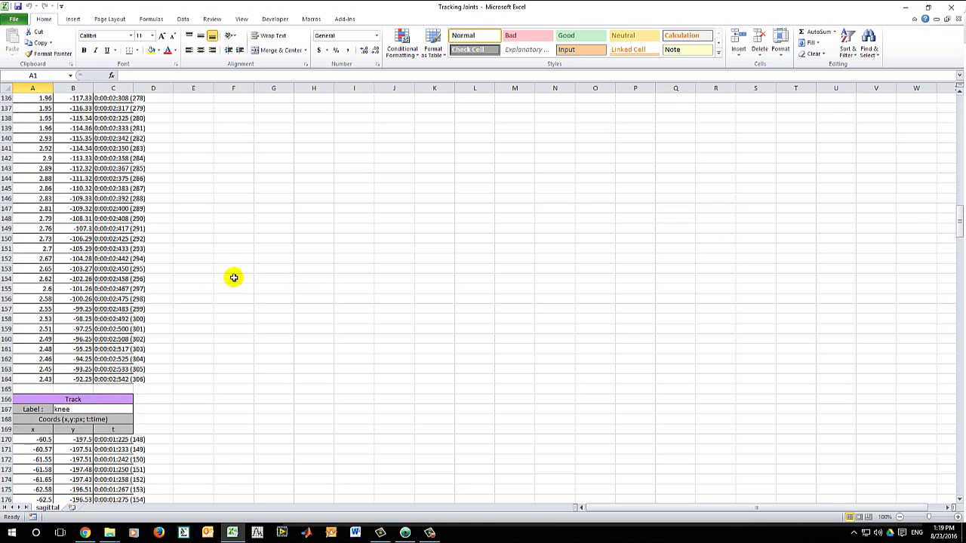
pyautogui.moveTo(35, 399); pyautogui.dragTo(120, 182)
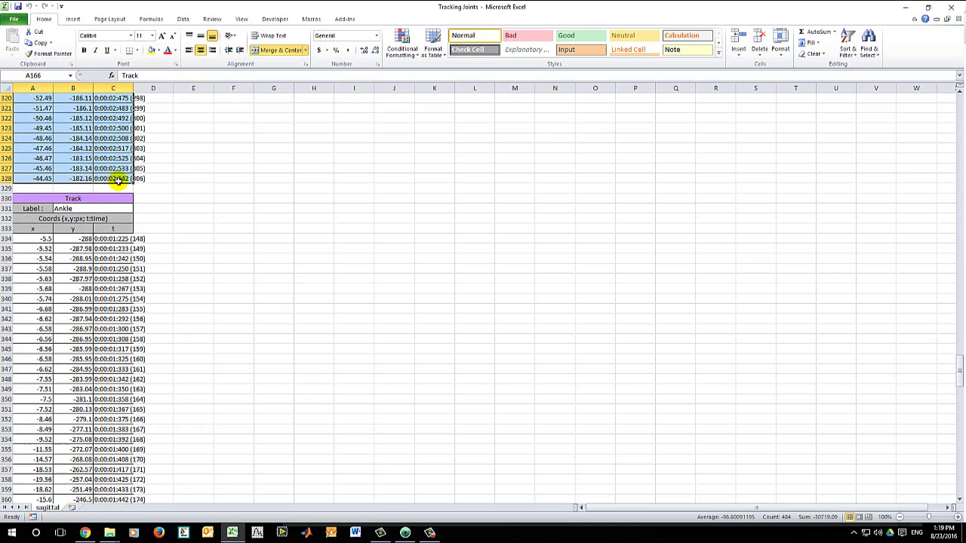
# Step: Cut the knee track block and paste it starting at D2
pyautogui.rightClick(121, 181)
pyautogui.click(139, 189)
pyautogui.scroll(20, 286, 211)
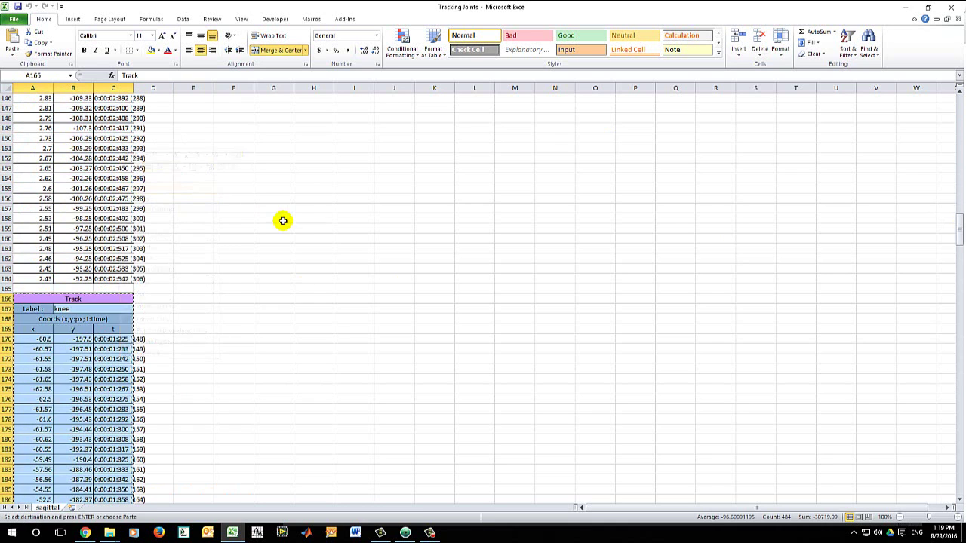
pyautogui.scroll(11, 293, 201)
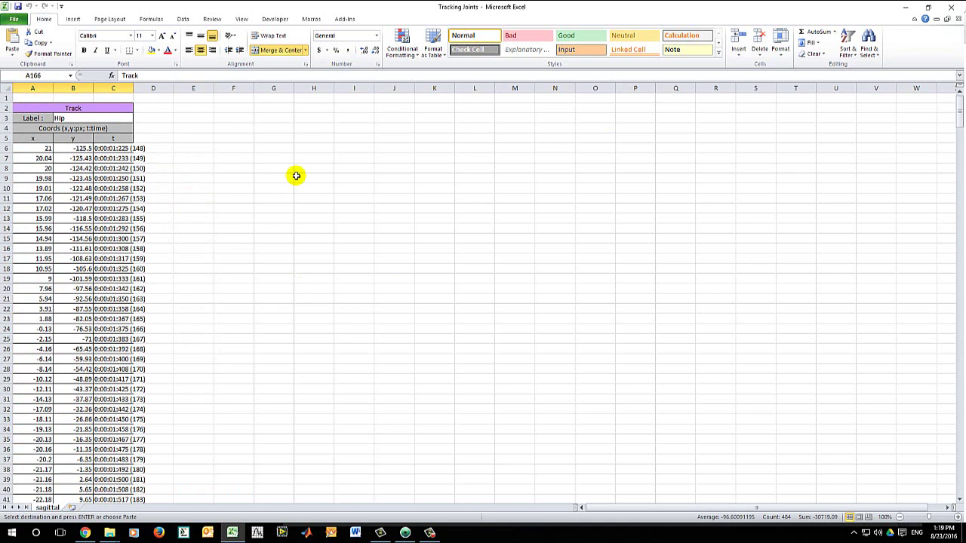
pyautogui.rightClick(188, 107)
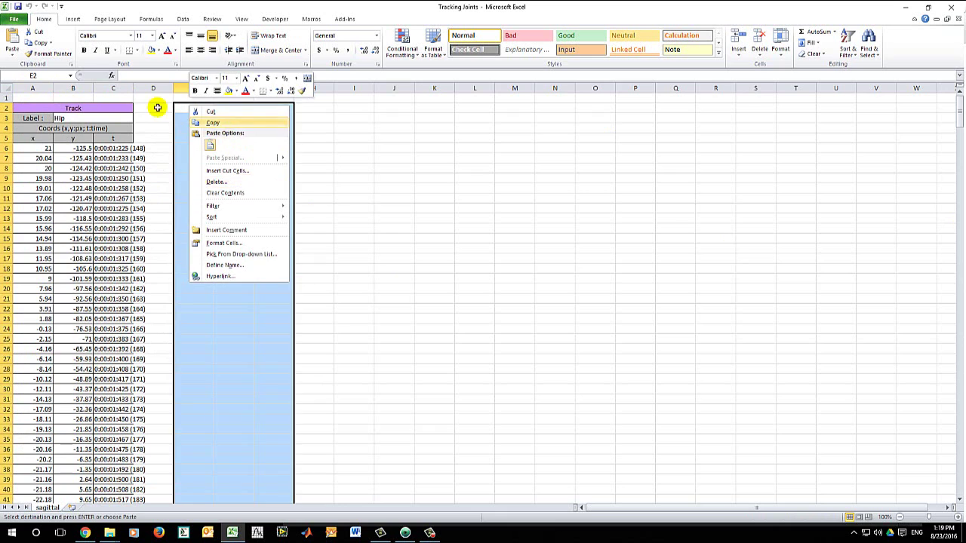
pyautogui.rightClick(156, 108)
pyautogui.click(175, 145)
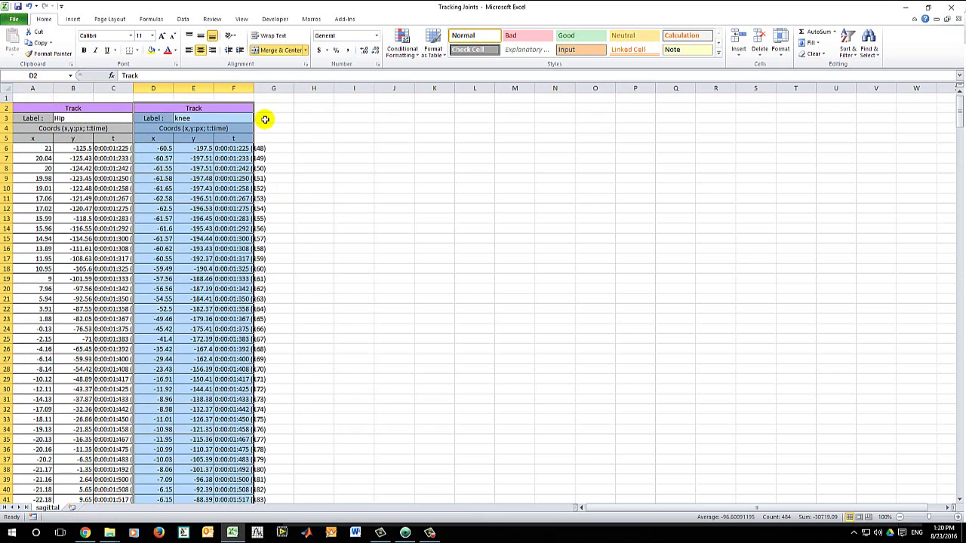
pyautogui.click(265, 118)
# Step: Move the Ankle track block to G2 and widen columns C and F to show full times
pyautogui.scroll(-20, 95, 310)
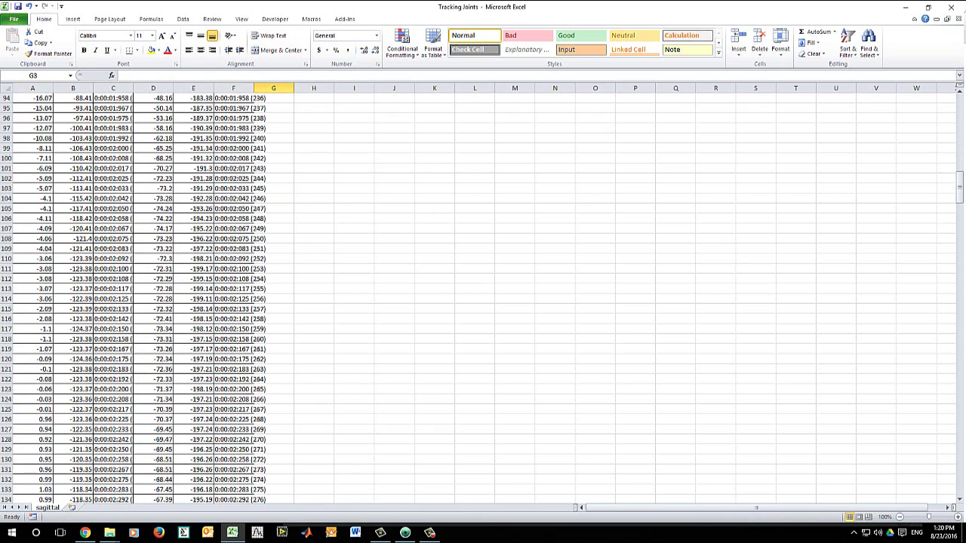
pyautogui.moveTo(957, 186); pyautogui.dragTo(936, 359)
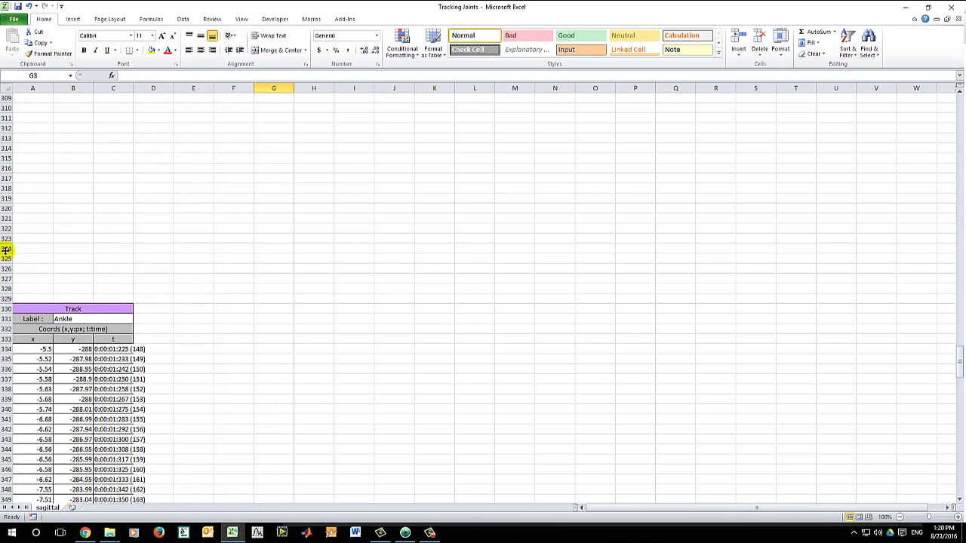
pyautogui.moveTo(28, 310); pyautogui.dragTo(128, 480)
pyautogui.rightClick(128, 480)
pyautogui.click(154, 307)
pyautogui.scroll(10, 500, 352)
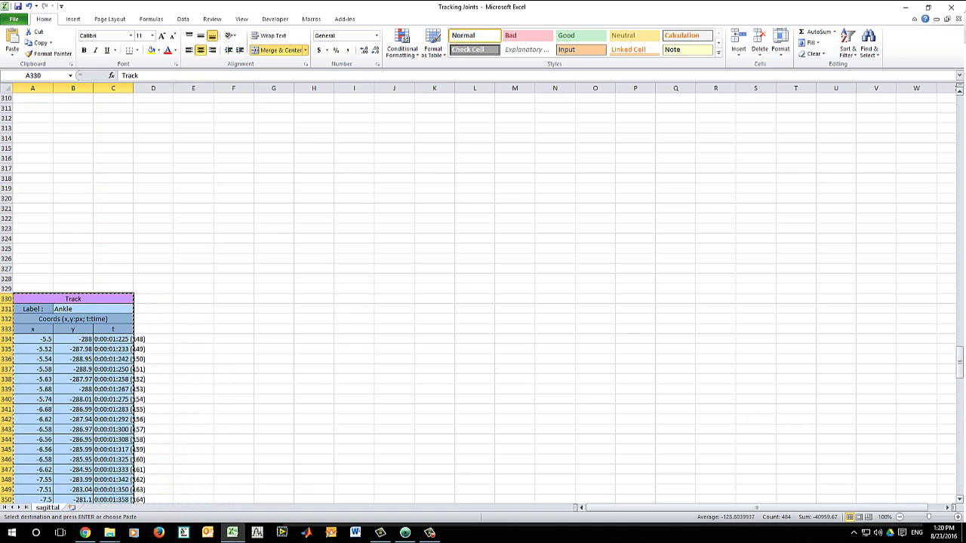
pyautogui.scroll(10, 952, 356)
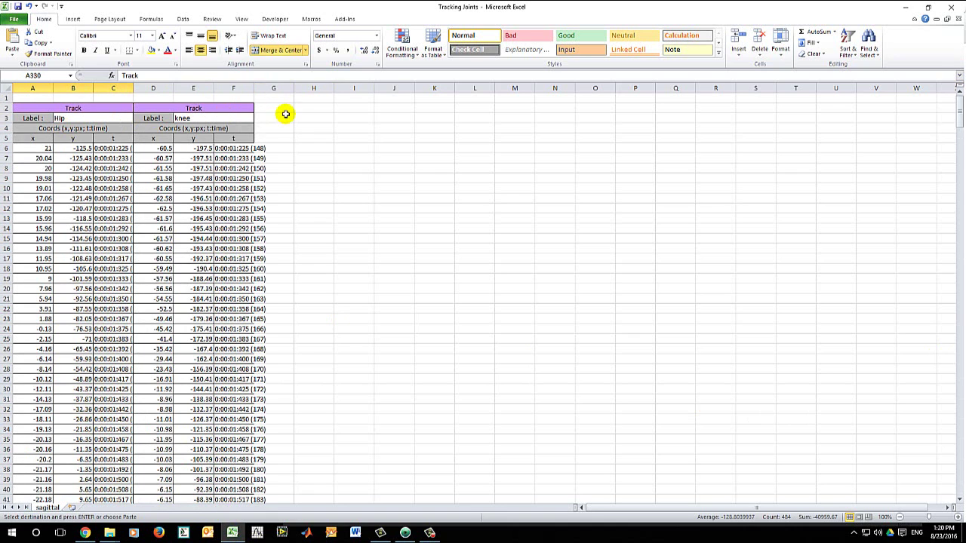
pyautogui.rightClick(278, 109)
pyautogui.click(302, 148)
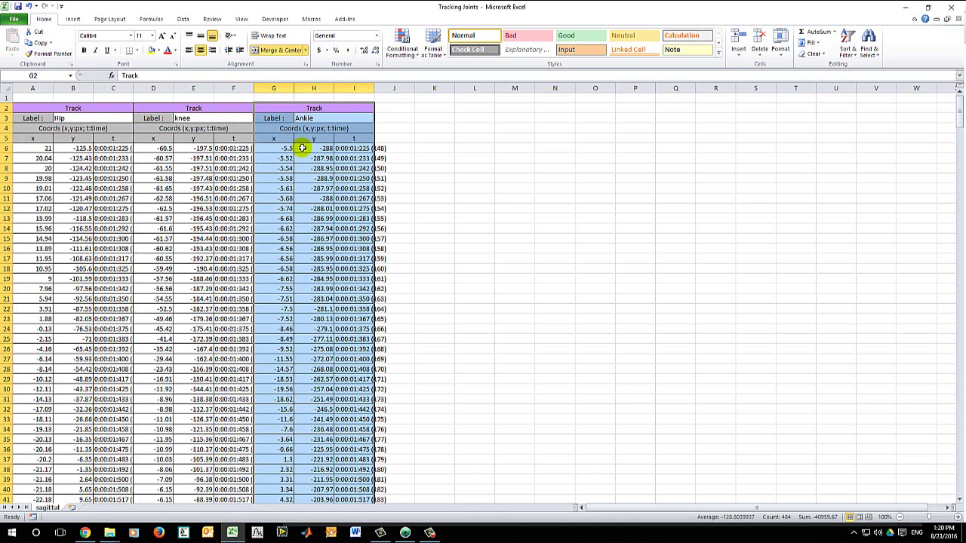
pyautogui.moveTo(133, 89); pyautogui.dragTo(153, 88)
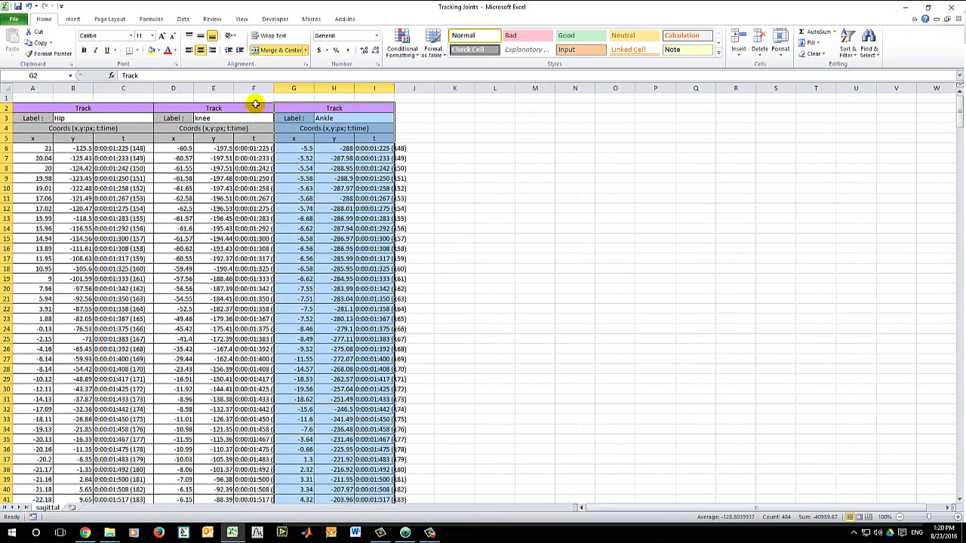
pyautogui.moveTo(273, 88); pyautogui.dragTo(292, 89)
# Step: Save the sheet as 'Tracking Joints' in CSV (Comma delimited) format and close Excel
pyautogui.click(475, 199)
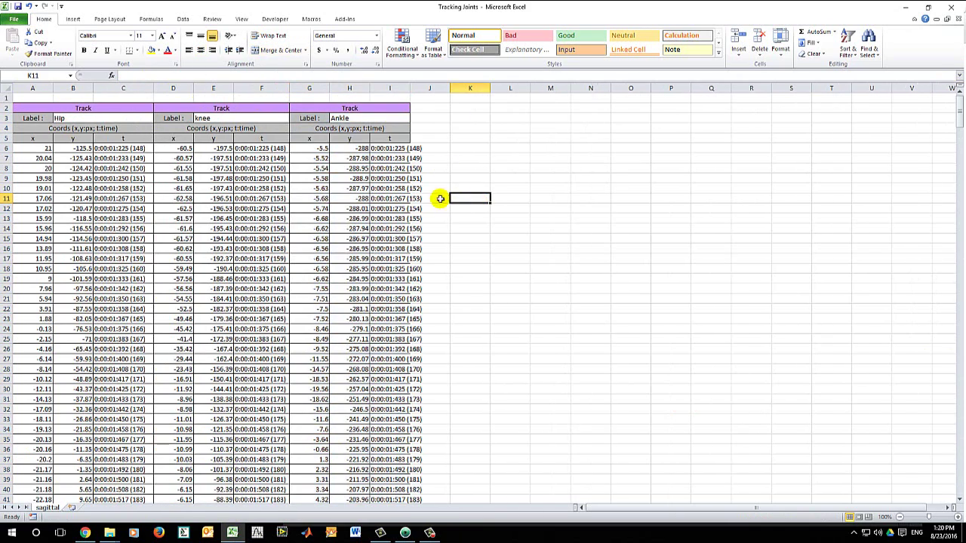
pyautogui.click(14, 18)
pyautogui.click(35, 49)
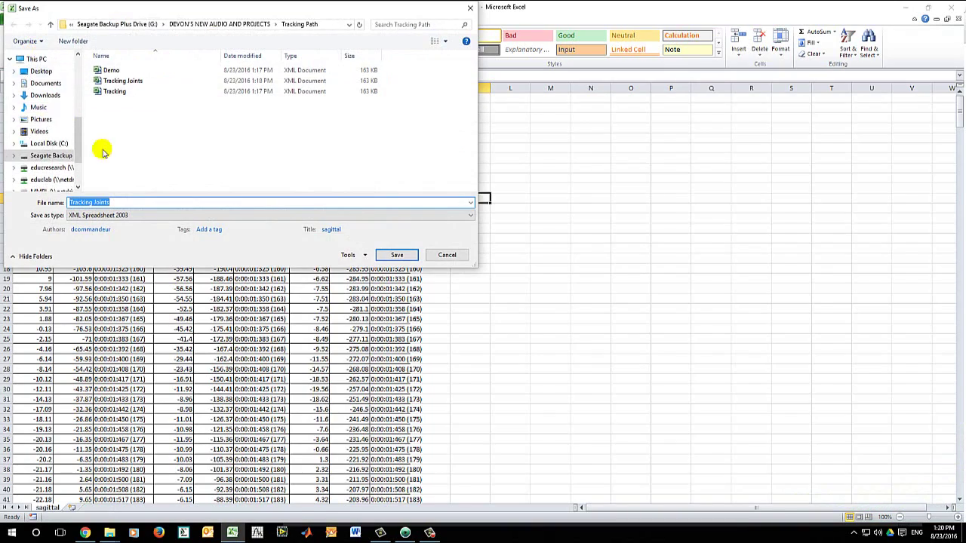
pyautogui.click(189, 215)
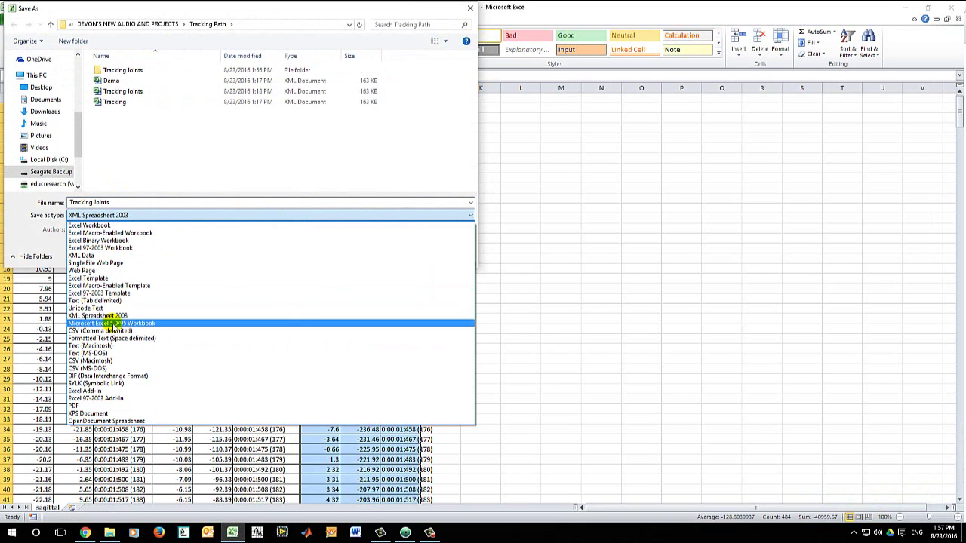
pyautogui.click(110, 330)
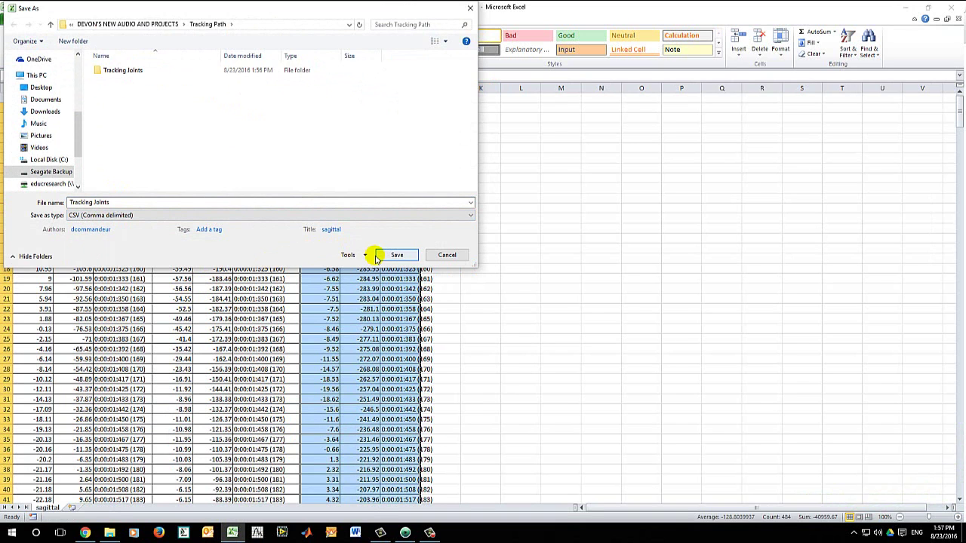
pyautogui.click(396, 255)
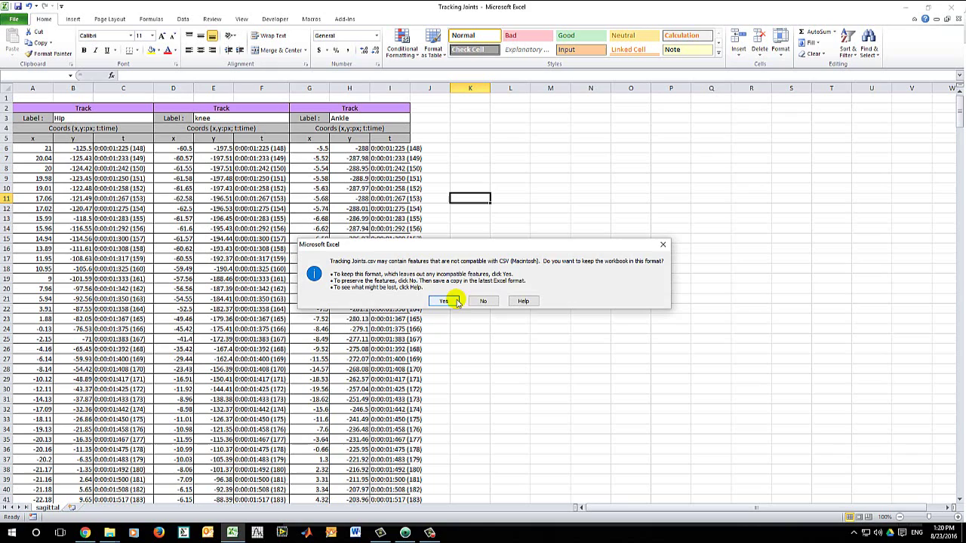
pyautogui.click(445, 301)
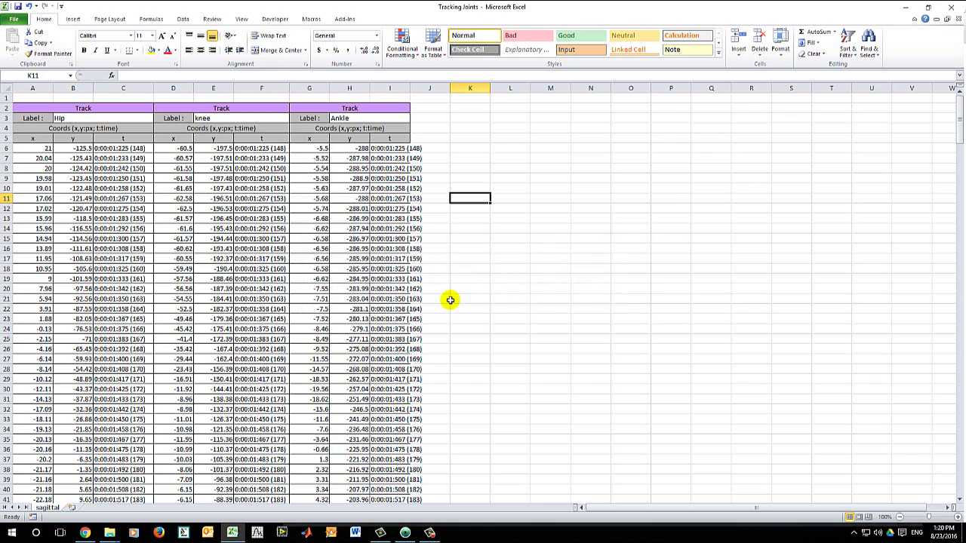
pyautogui.click(943, 14)
# Step: Create a 'Tracking Joints' folder in Tracking Path and move the CSV into it
pyautogui.click(490, 280)
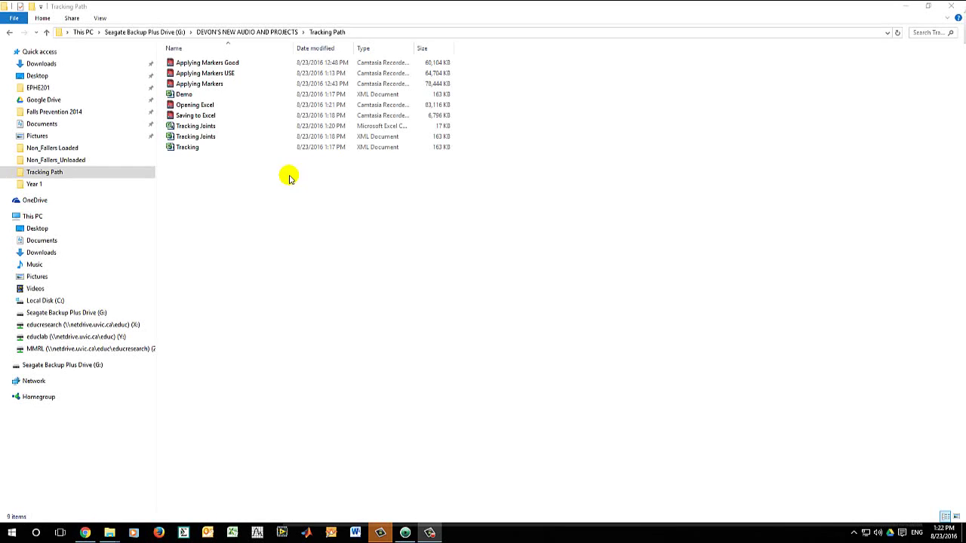
pyautogui.rightClick(289, 177)
pyautogui.moveTo(337, 347)
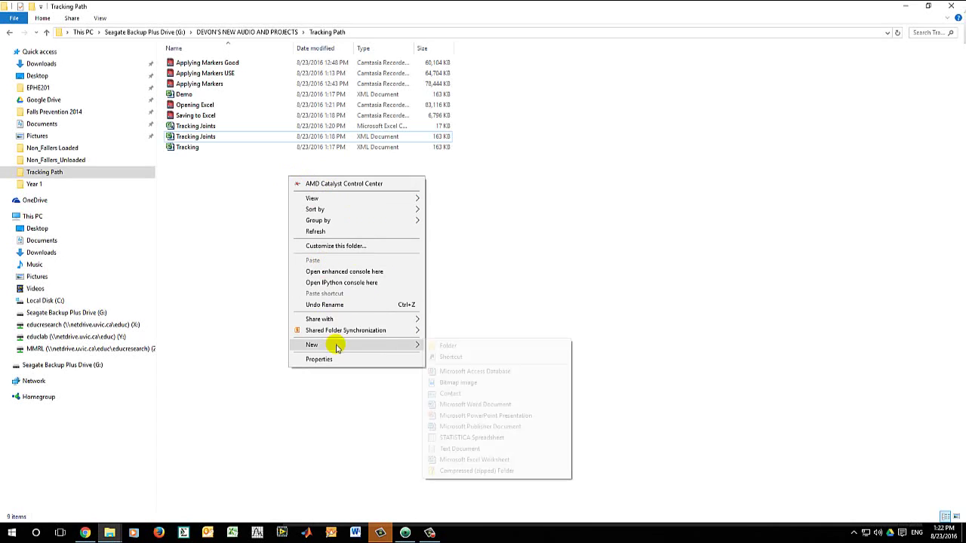
pyautogui.click(446, 345)
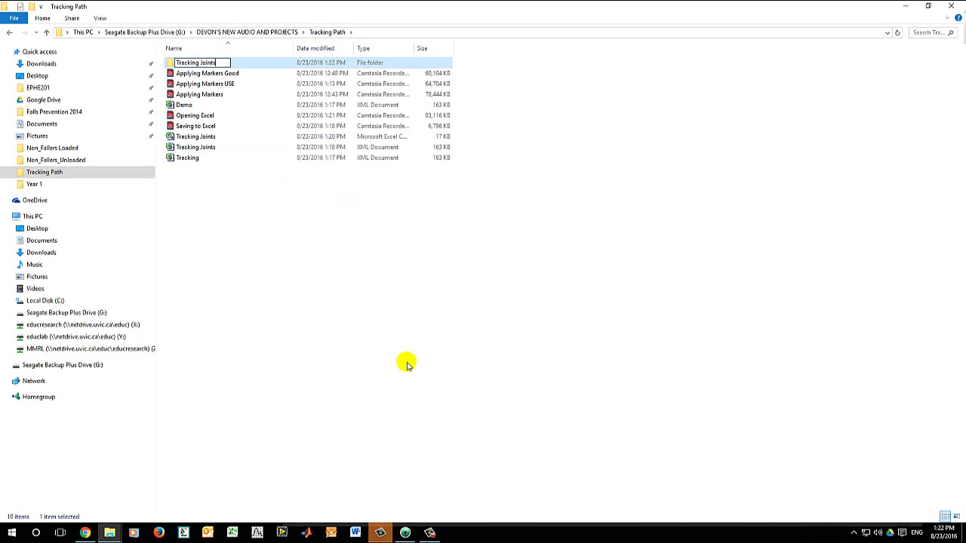
pyautogui.press('Return')
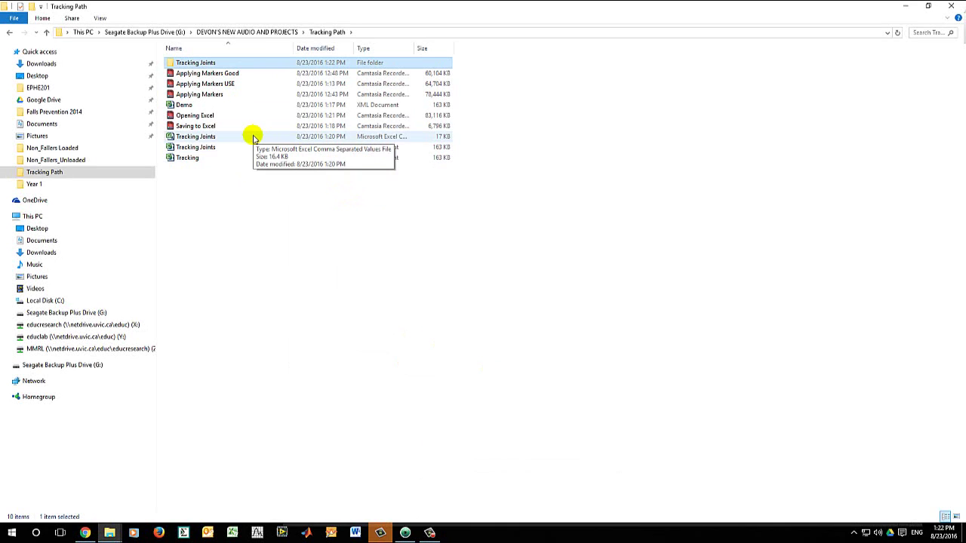
pyautogui.moveTo(253, 138); pyautogui.dragTo(205, 63)
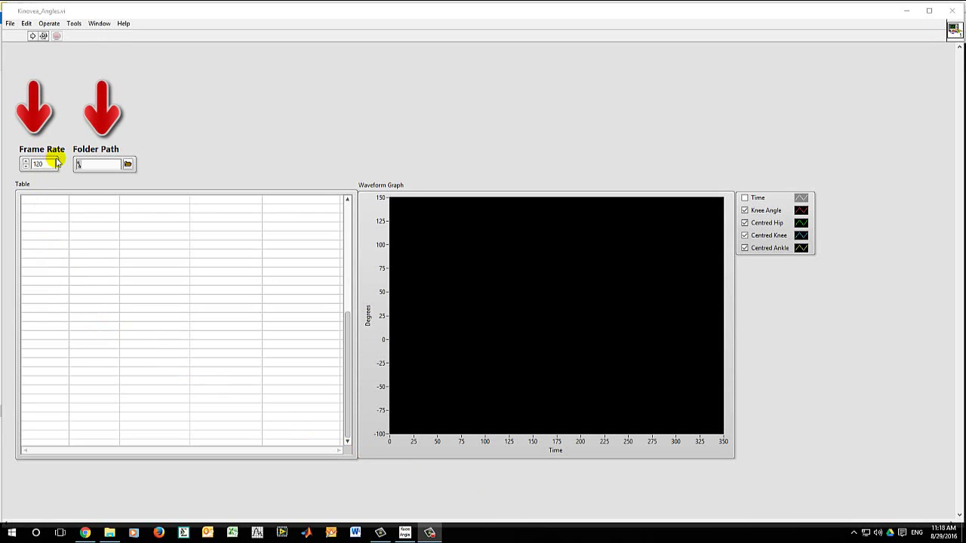
# Step: Set the LabVIEW Folder Path to Tracking Path\Tracking Joints and open that folder
pyautogui.click(127, 166)
pyautogui.click(55, 89)
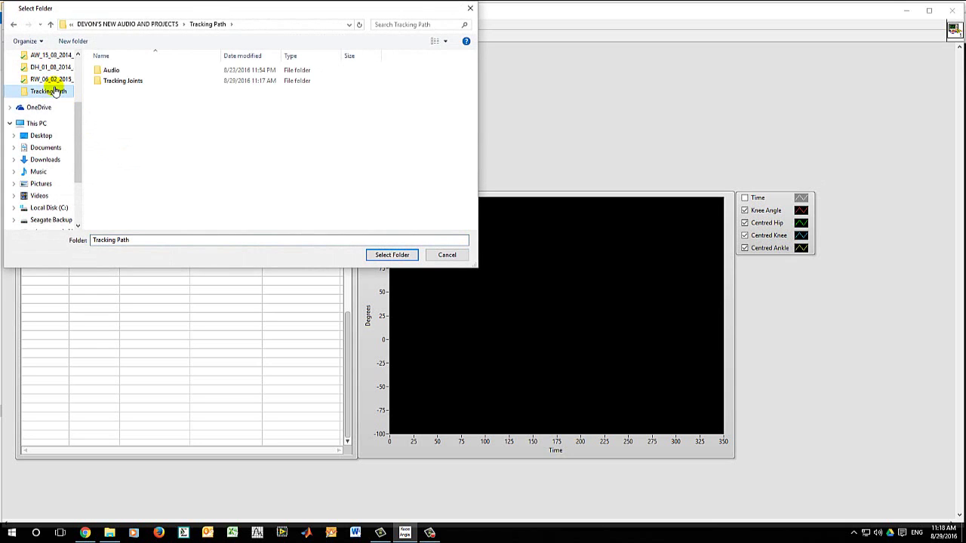
pyautogui.doubleClick(129, 79)
pyautogui.click(393, 255)
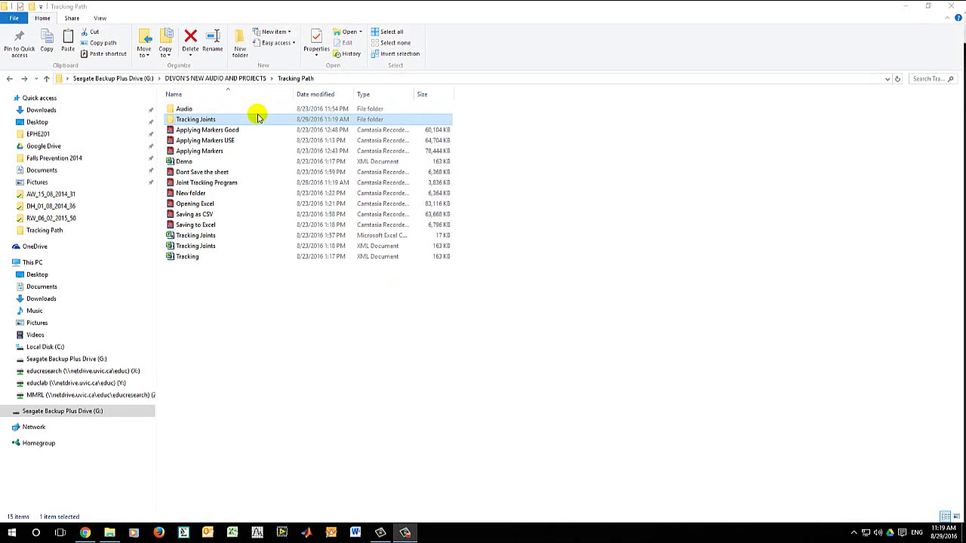
pyautogui.doubleClick(257, 119)
# Step: Open the Tracking Joints Knee Angle spreadsheet and select columns B through E
pyautogui.doubleClick(242, 110)
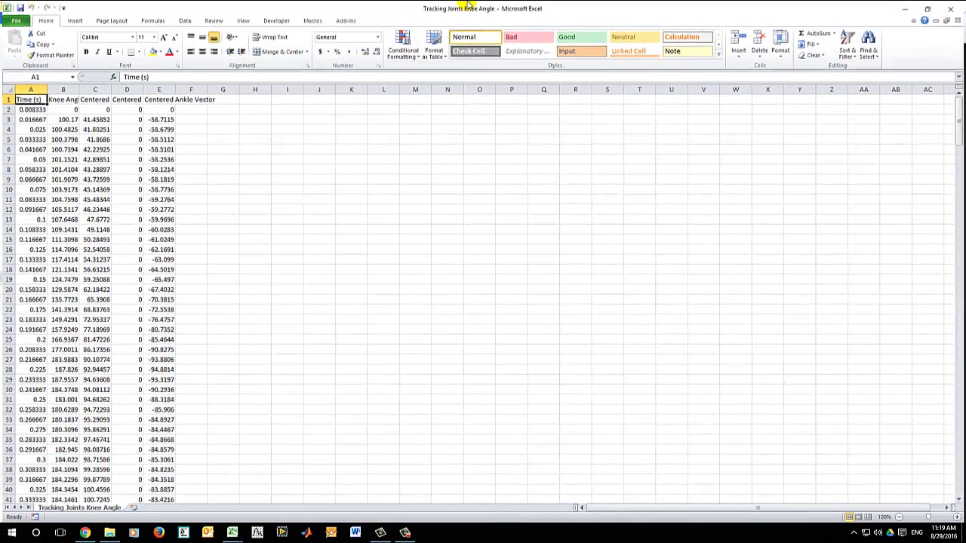
pyautogui.click(62, 87)
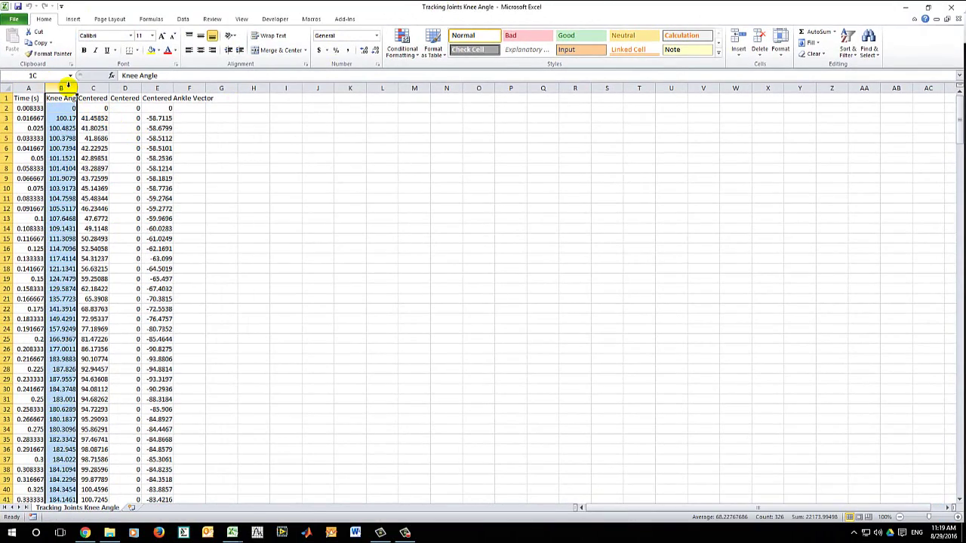
pyautogui.moveTo(69, 86); pyautogui.dragTo(165, 88)
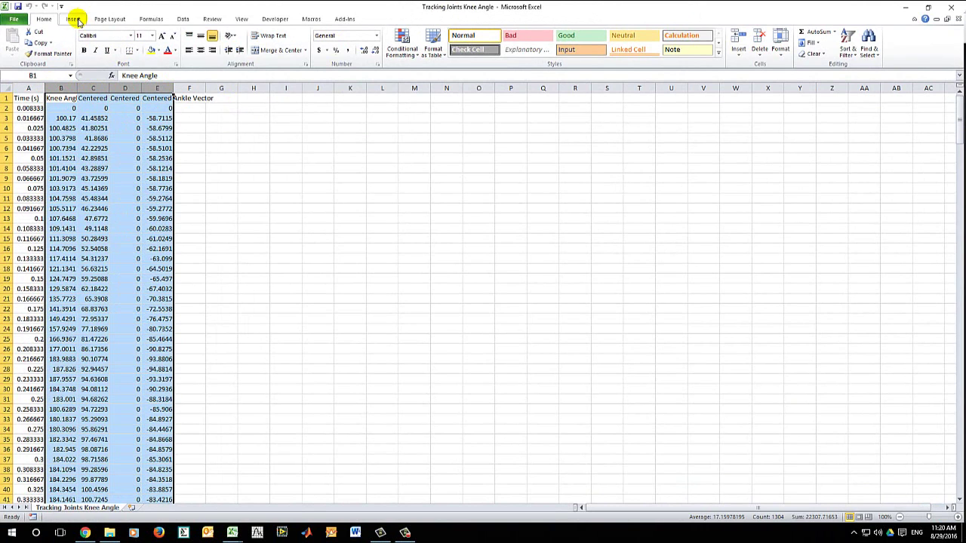